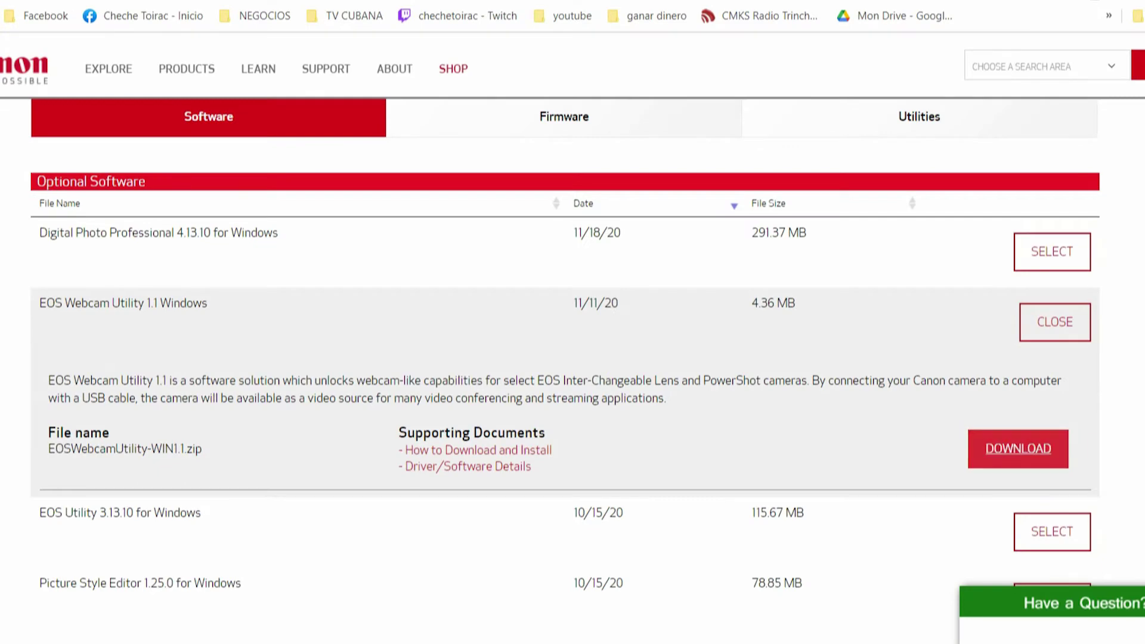
Download EOSWebcamUtility-WIN1.1.zip for EOS Webcam Utility 1.1 Windows and show the downloaded file in its folder
click(1019, 448)
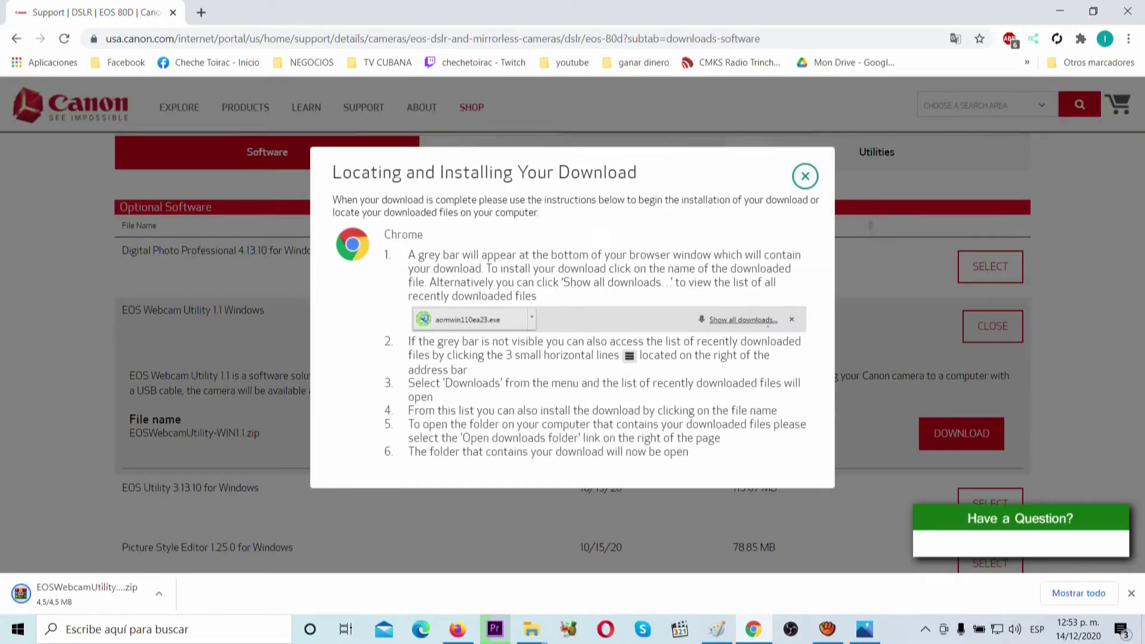
key(Escape)
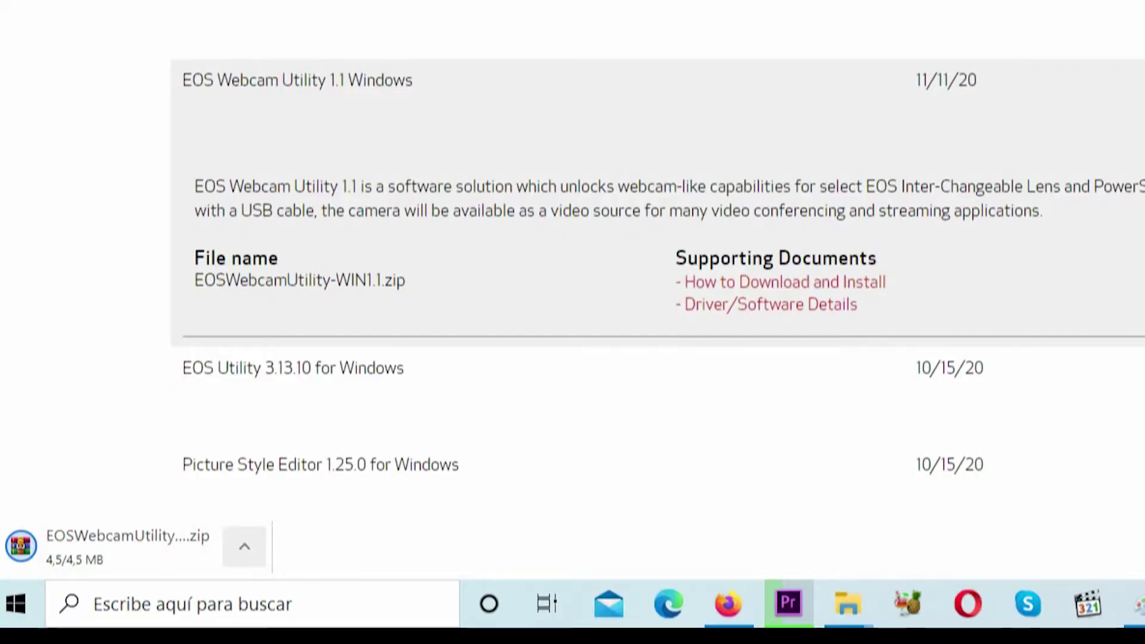
click(244, 547)
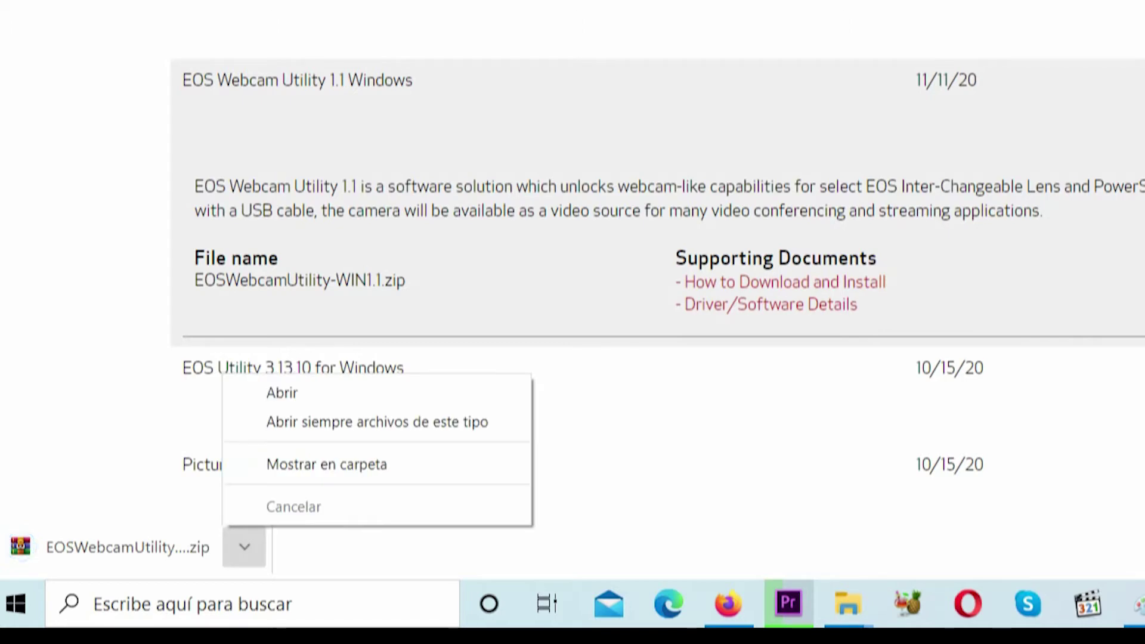
click(327, 464)
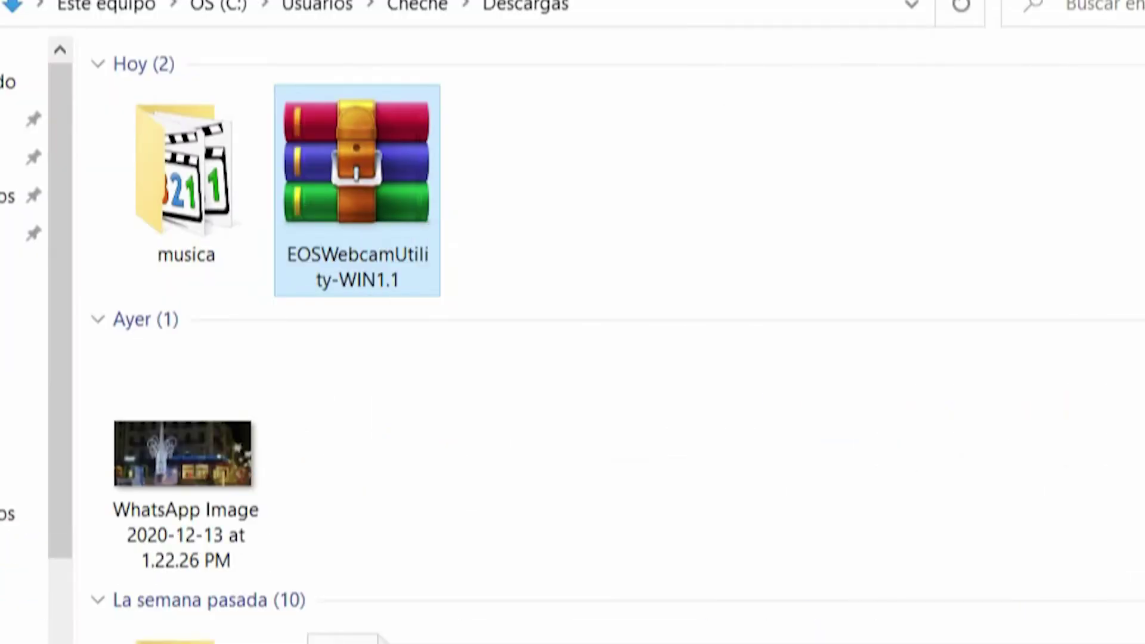
Extract the EOSWebcamUtility-WIN1.1 archive into a folder of the same name inside Descargas
right_click(362, 197)
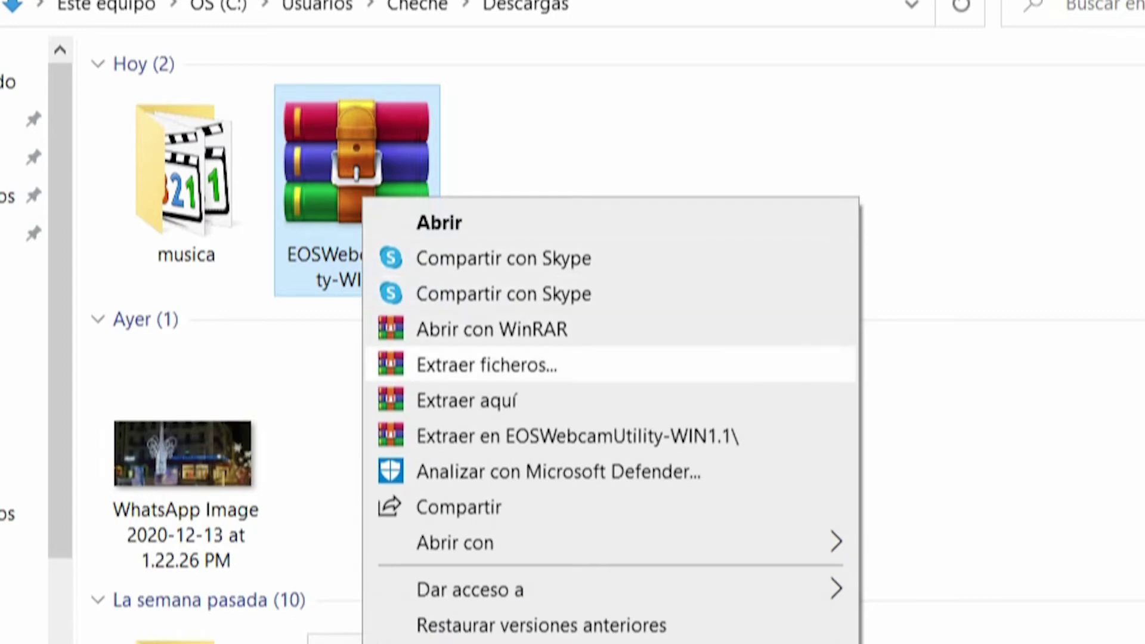
click(487, 364)
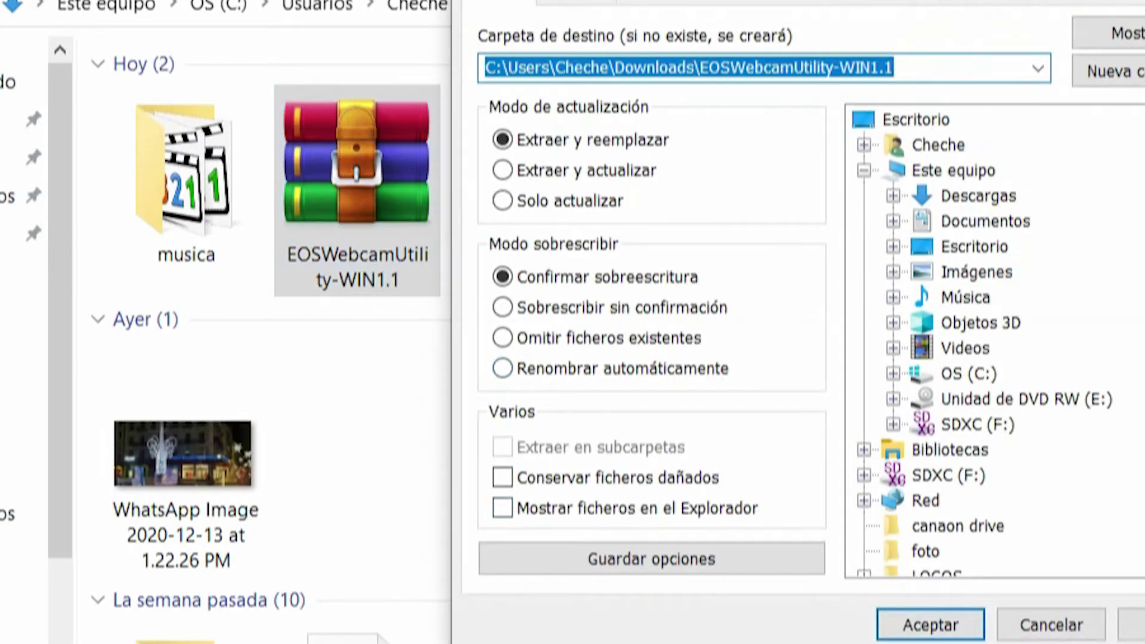
key(Return)
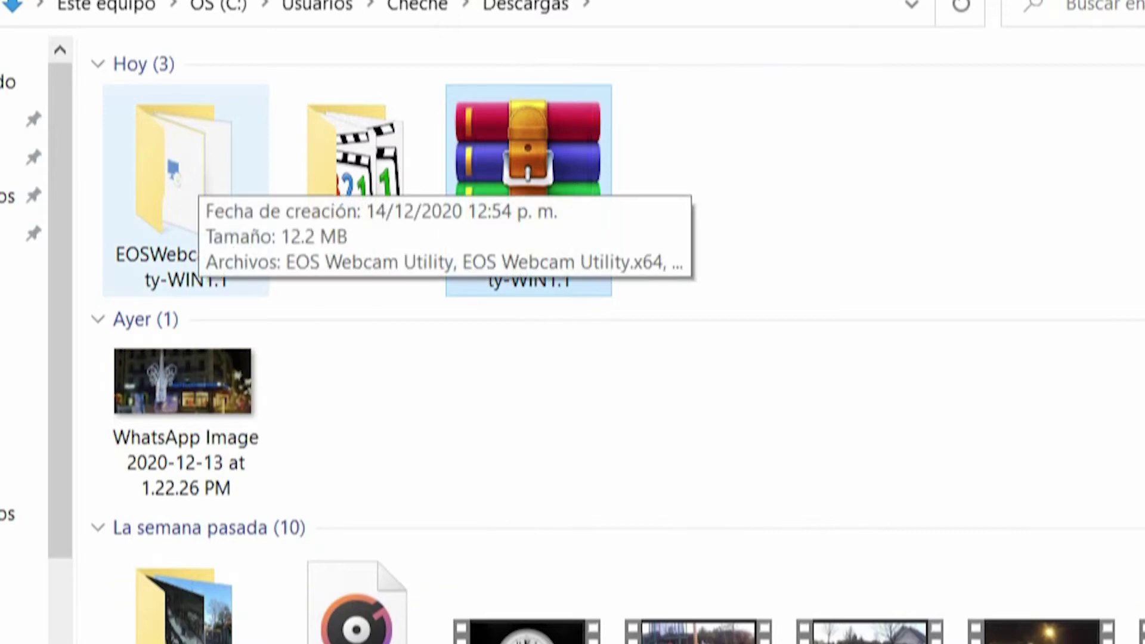
Run the Setup application from the extracted EOSWebcamUtility-WIN1.1 folder as administrator
double_click(179, 179)
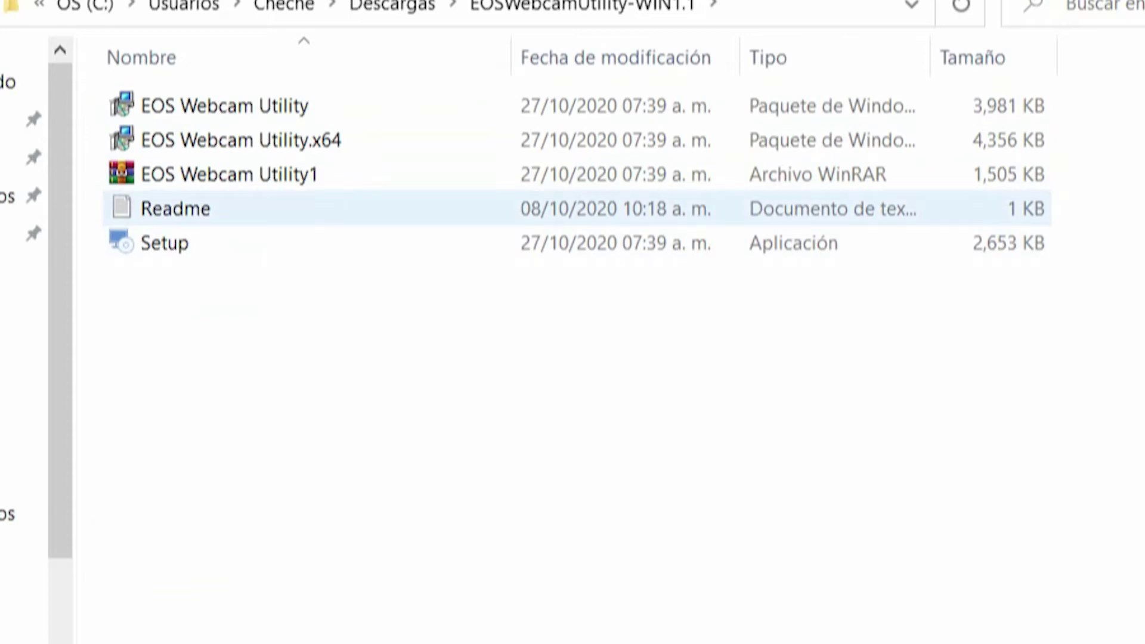
click(165, 243)
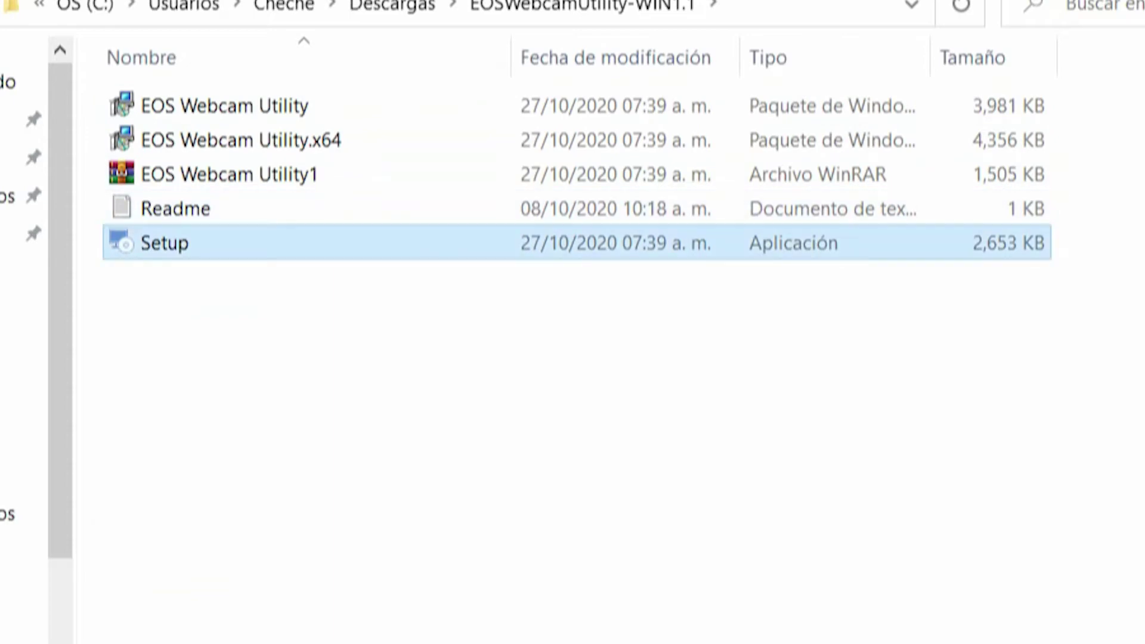
right_click(172, 243)
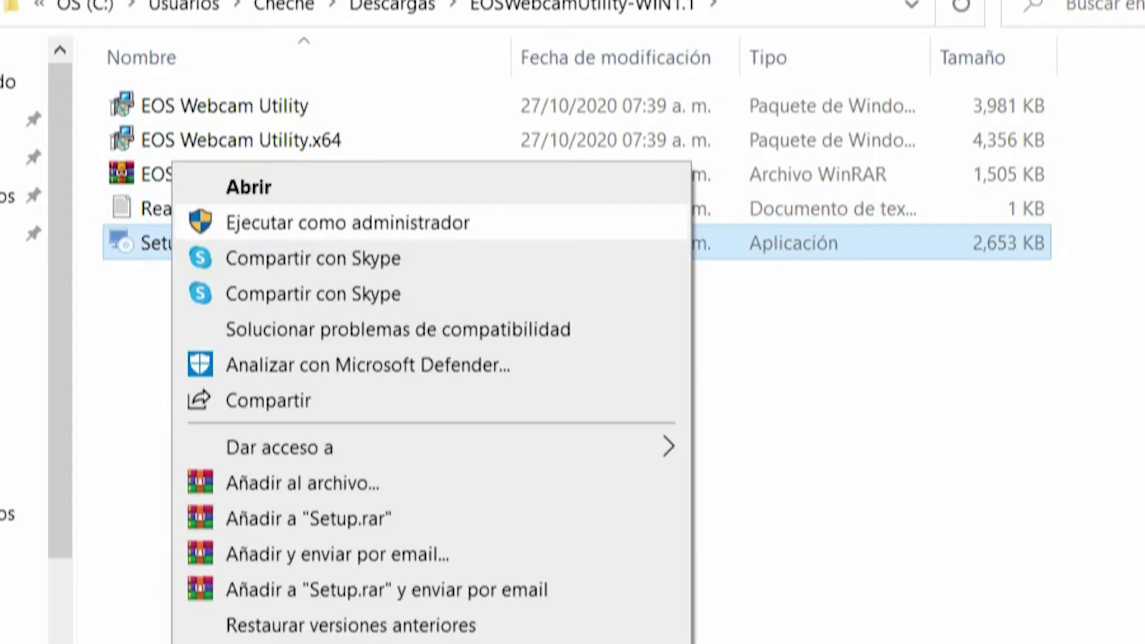
key(Return)
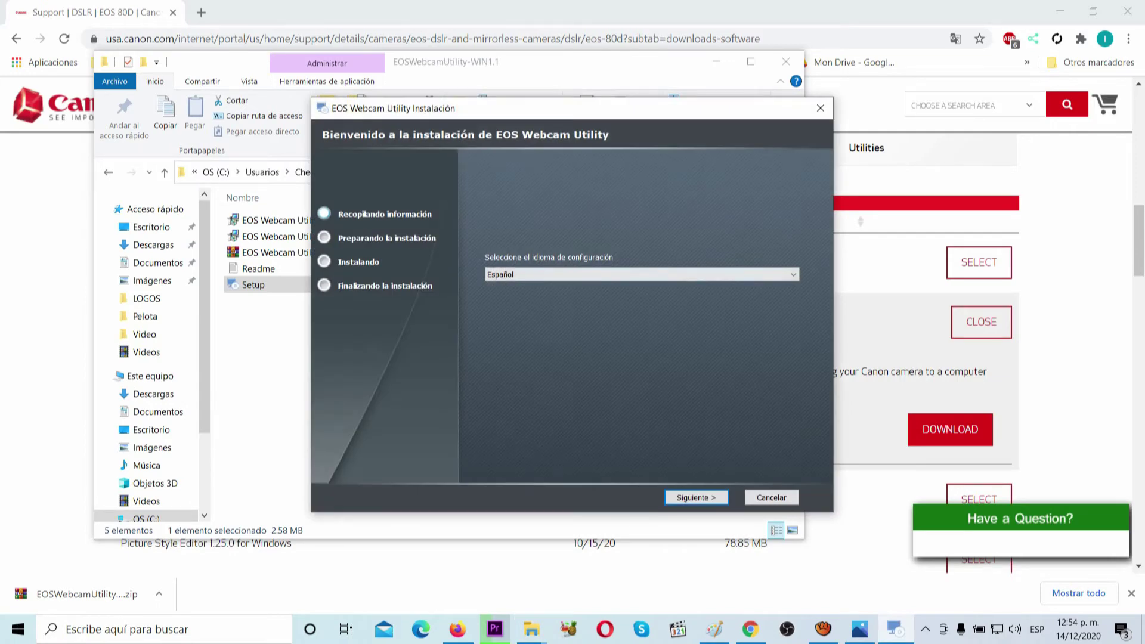
Start the EOS Webcam Utility installation in Español and accept the licence agreement
key(Return)
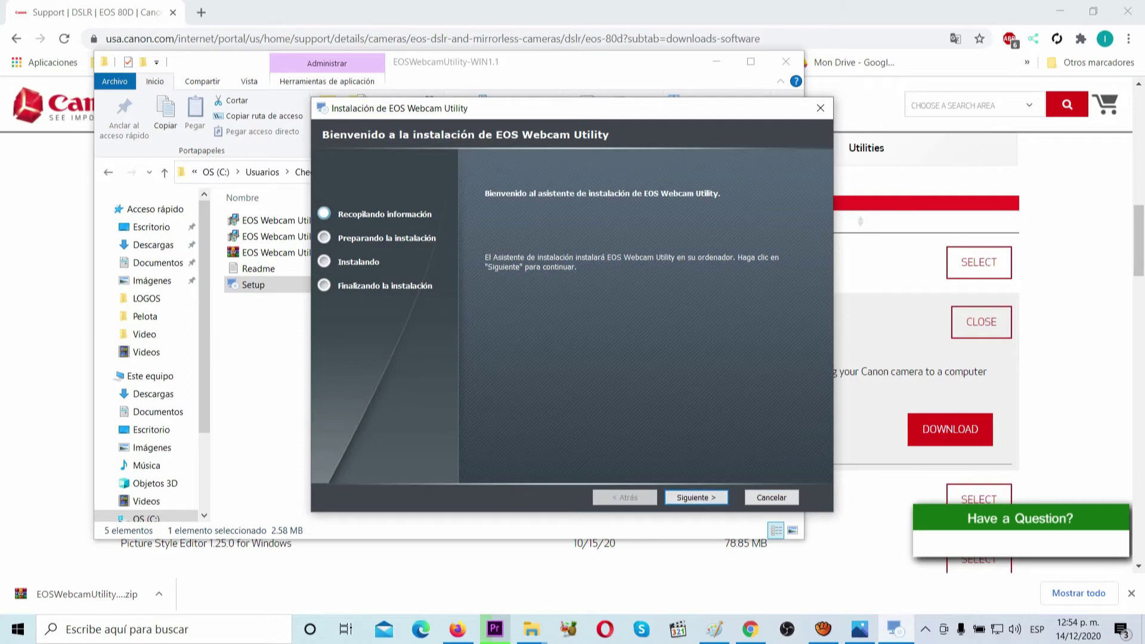
key(Return)
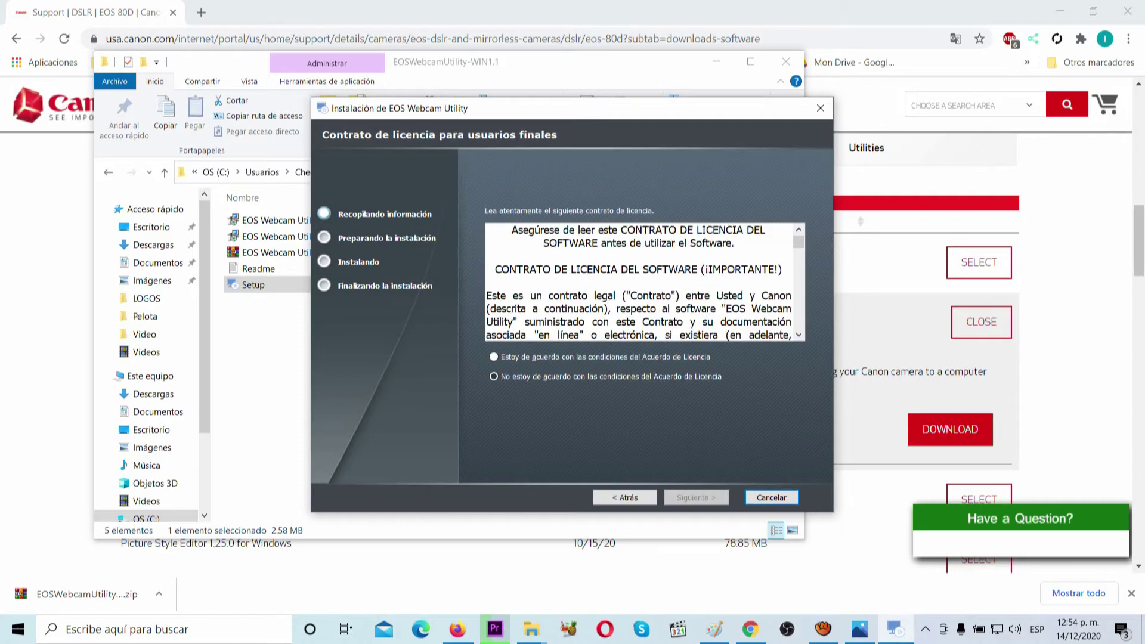
click(493, 357)
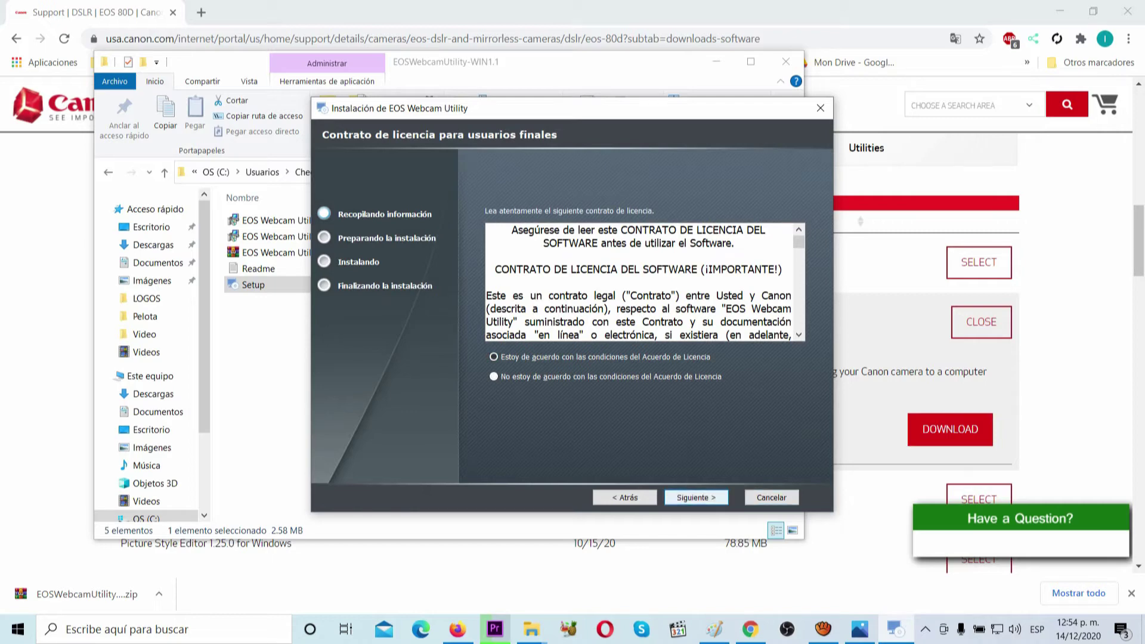
key(Return)
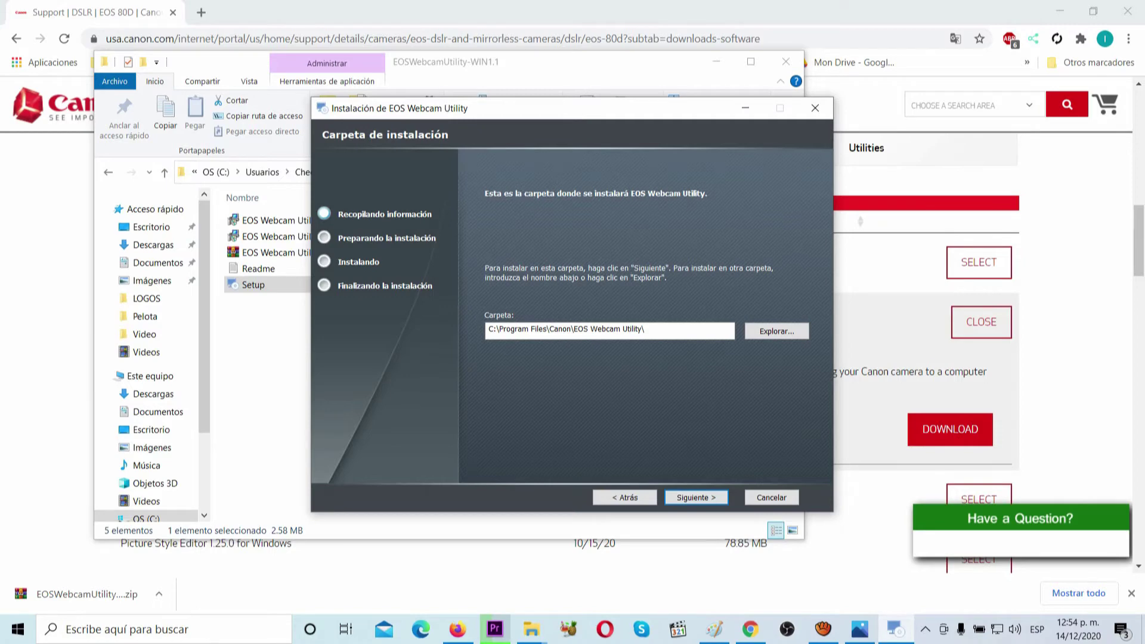
Install EOS Webcam Utility in C:\Program Files\Canon\EOS Webcam Utility\ and finish the installation wizard
key(Return)
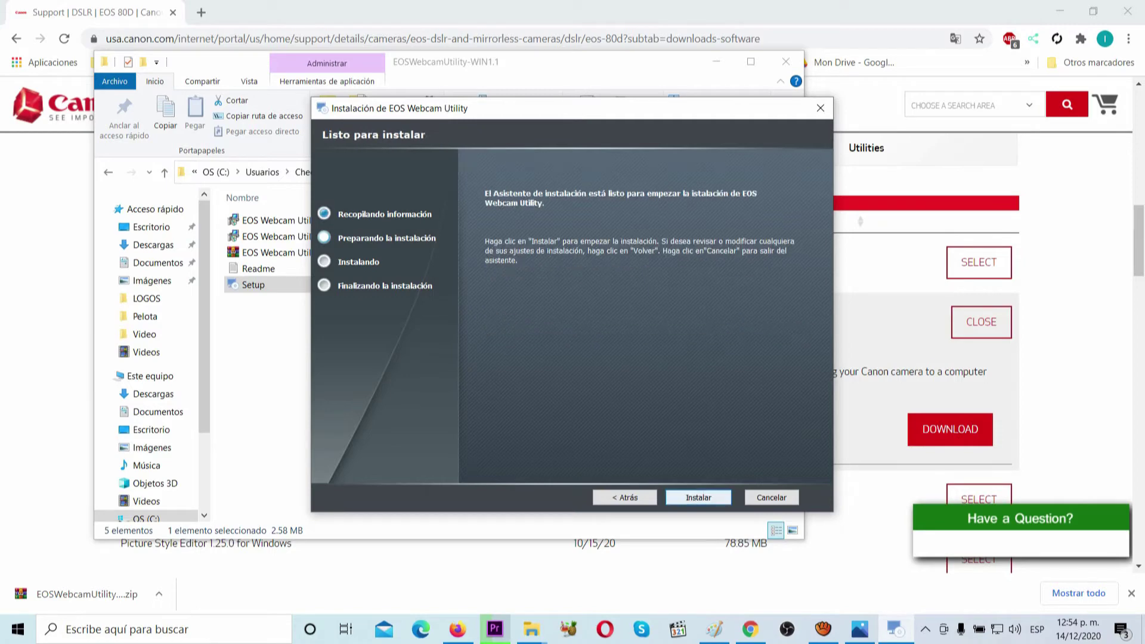
key(Return)
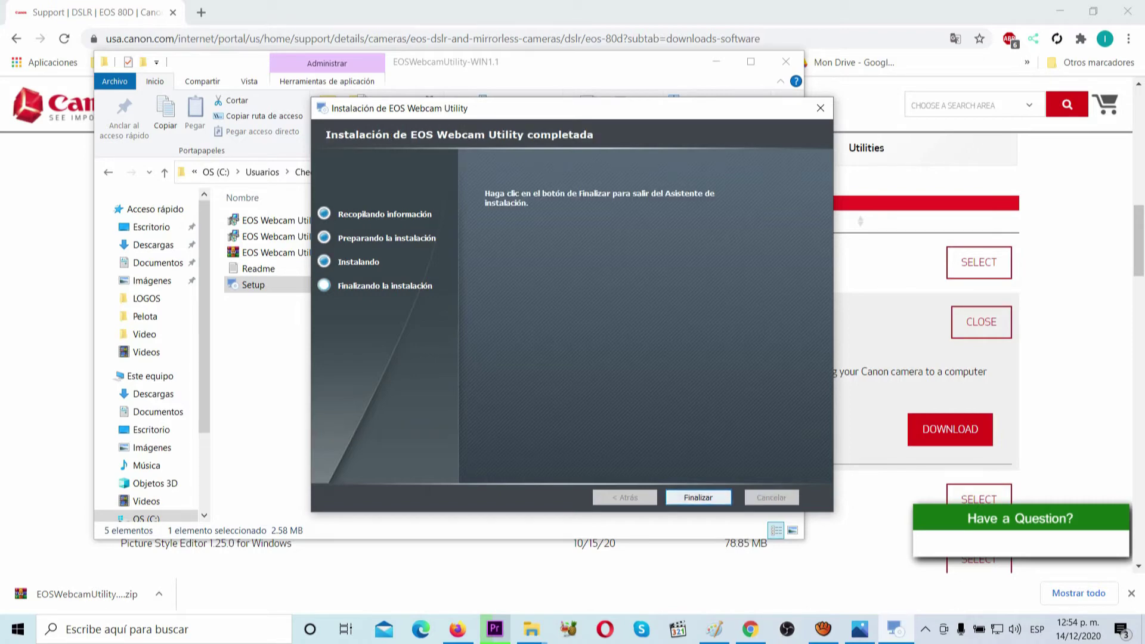
key(Return)
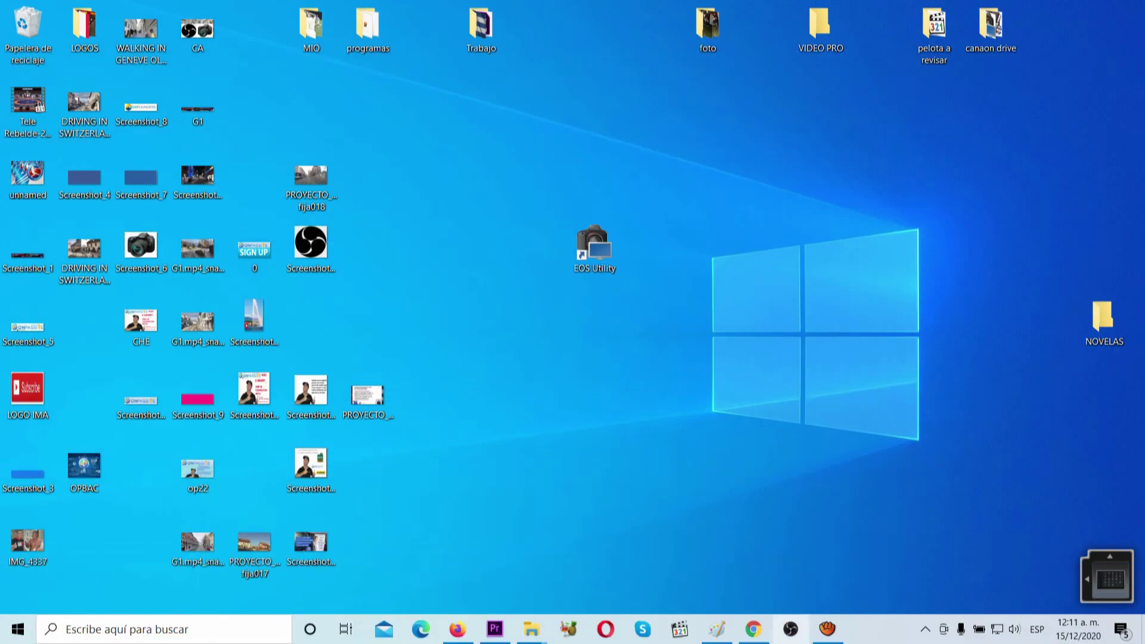
Switch to OBS and hide the TV EN VIVO source in the tv scene
key(alt+Tab)
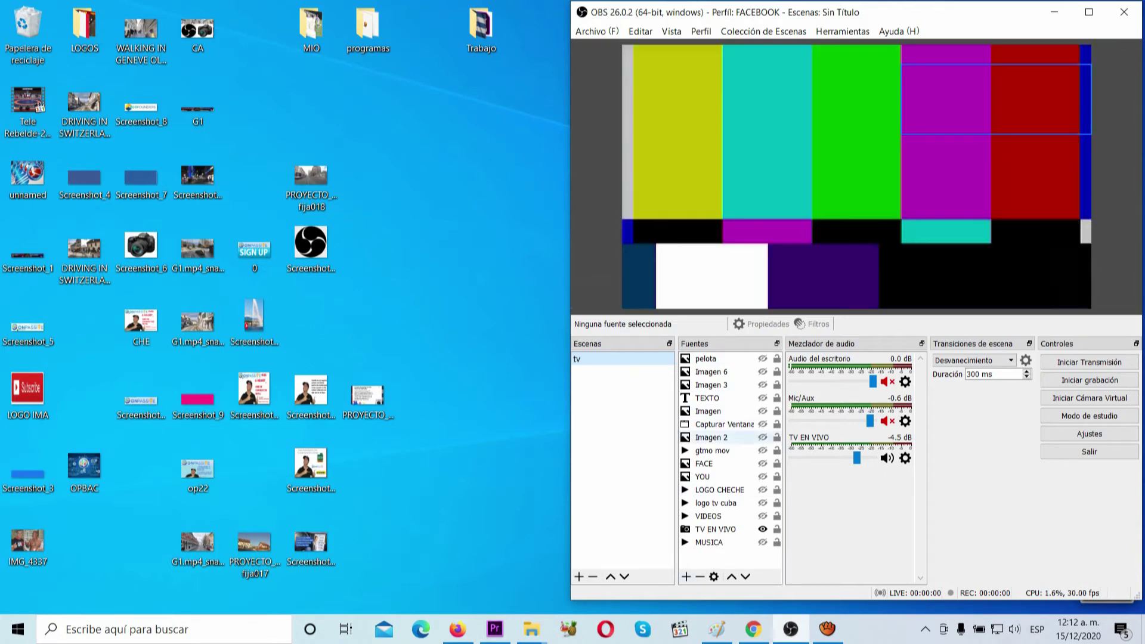
click(763, 530)
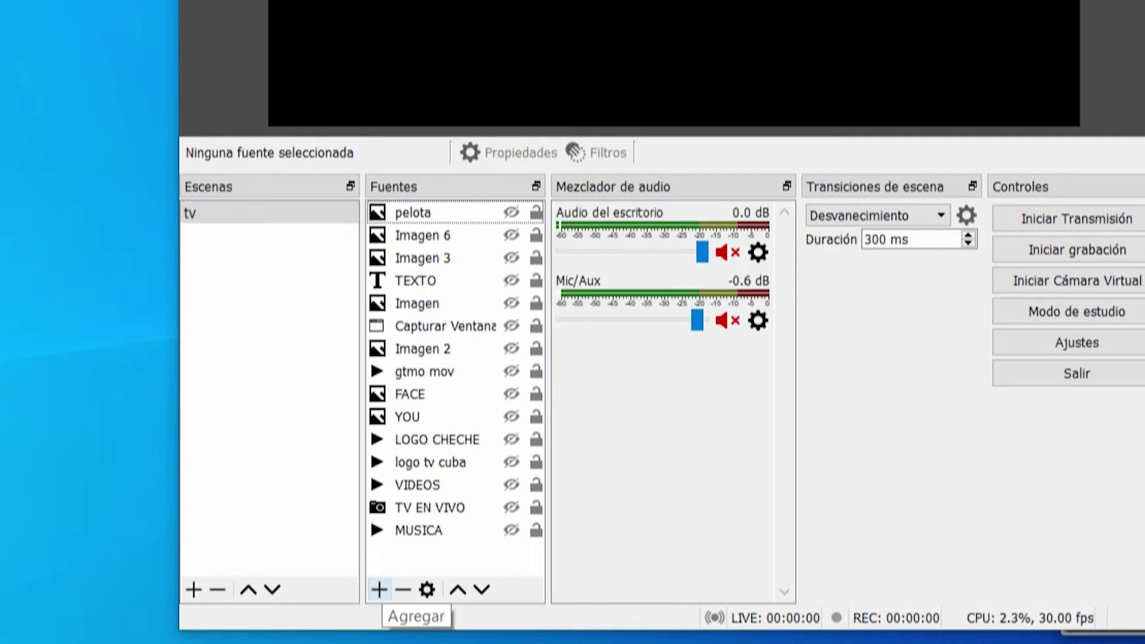
Add a new video capture device source named CANON to the tv scene
click(379, 590)
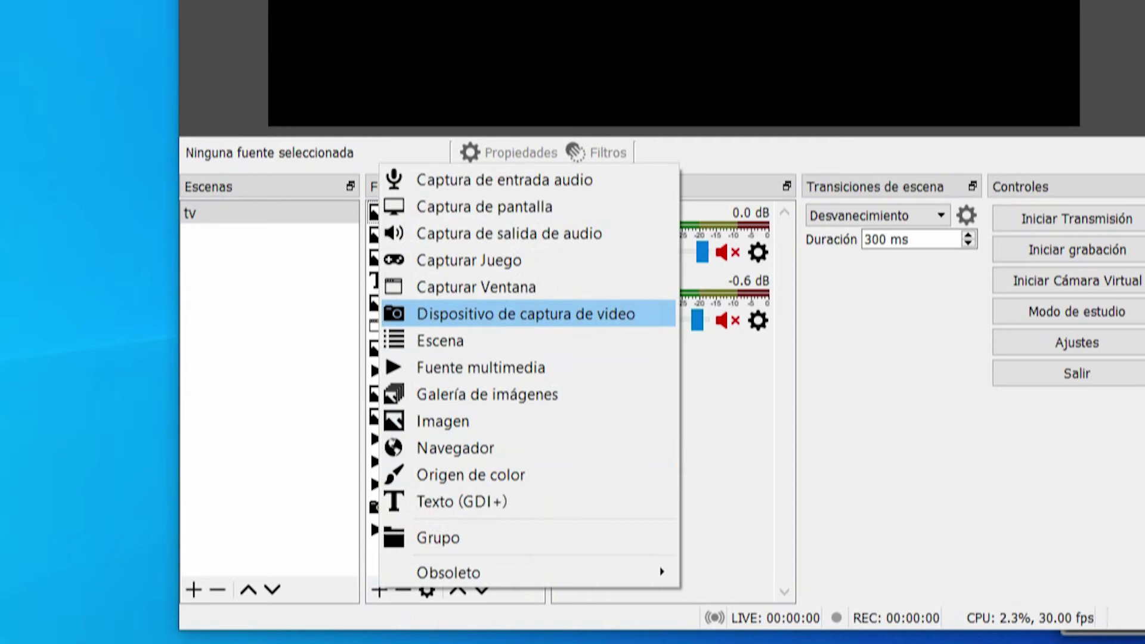
key(Return)
text(CAN)
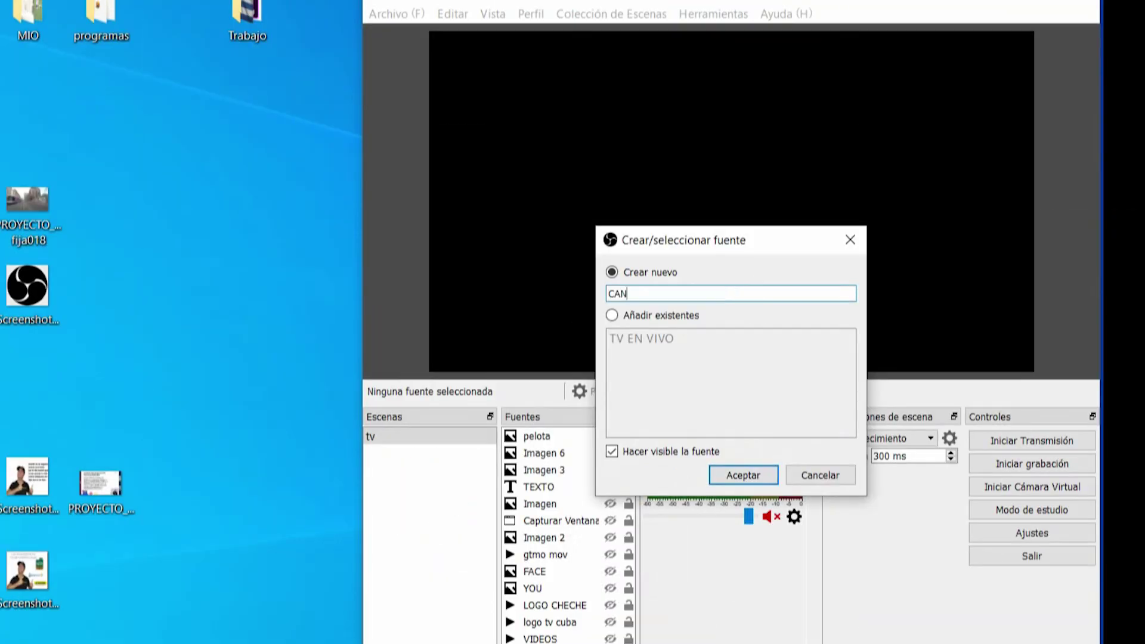
text(ON)
key(Return)
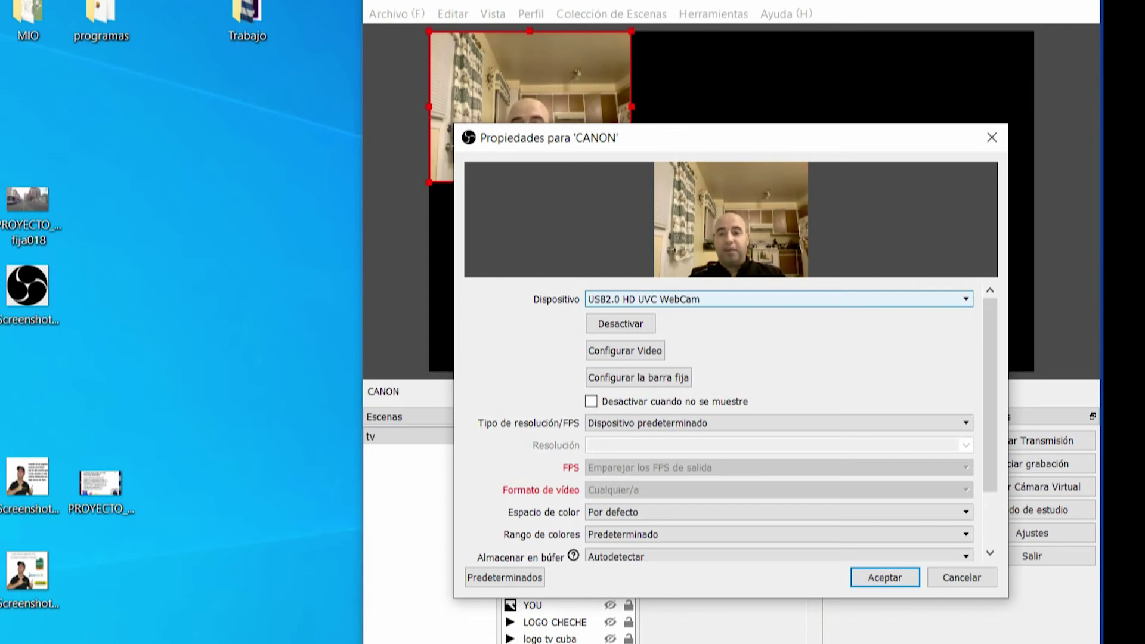
Set the CANON source's device to EOS Webcam Utility and accept its properties
key(alt+Down)
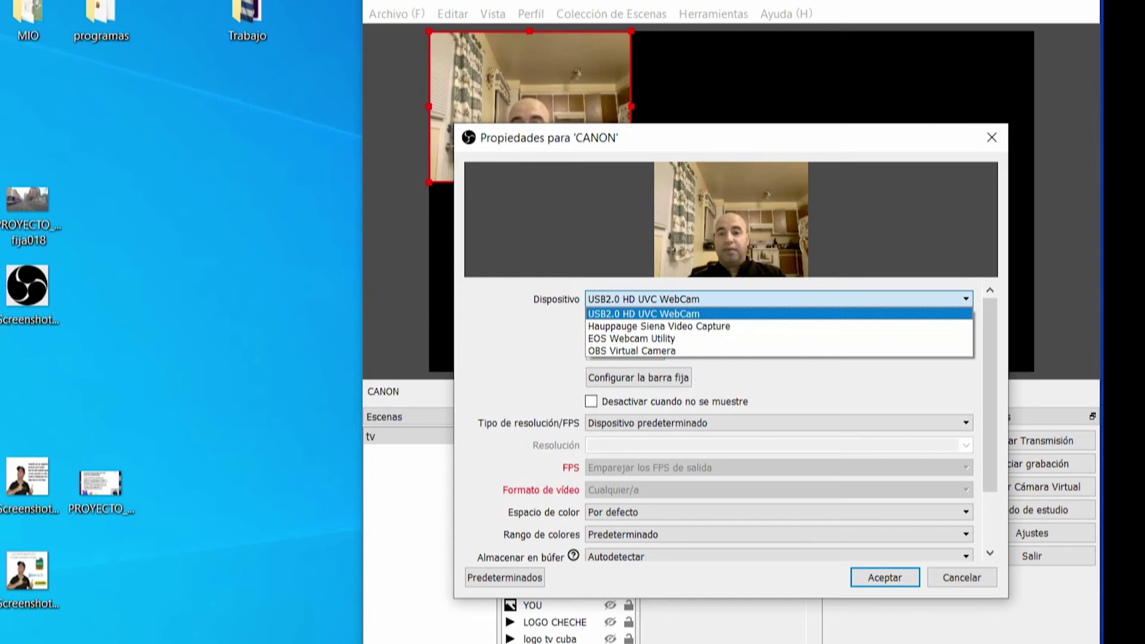
key(Down)
key(Down)
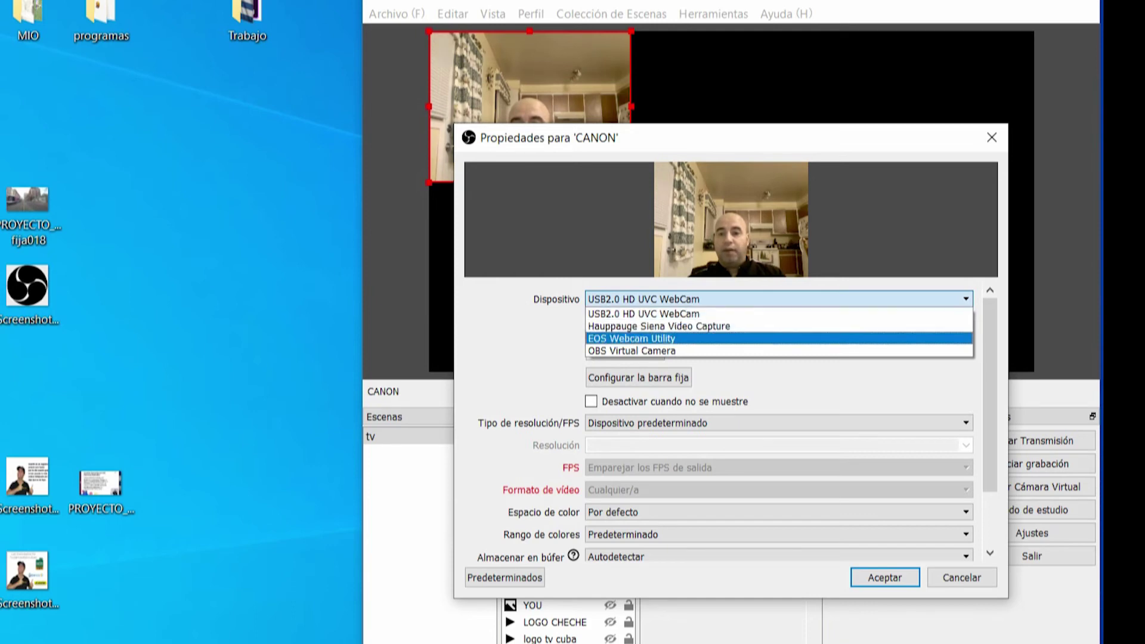
key(Return)
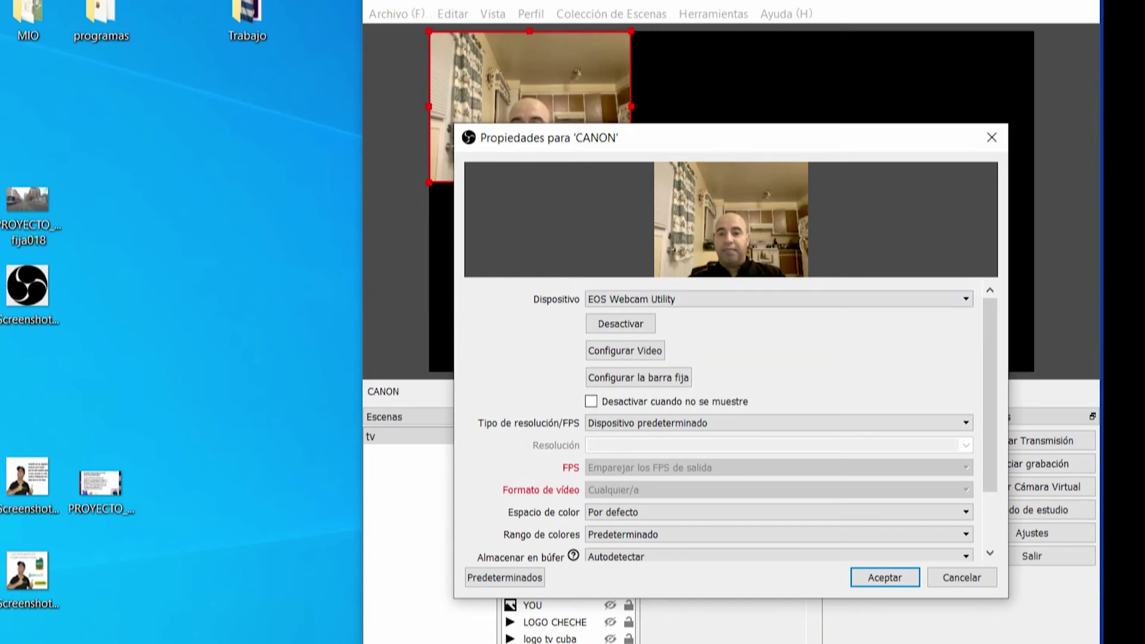
key(Return)
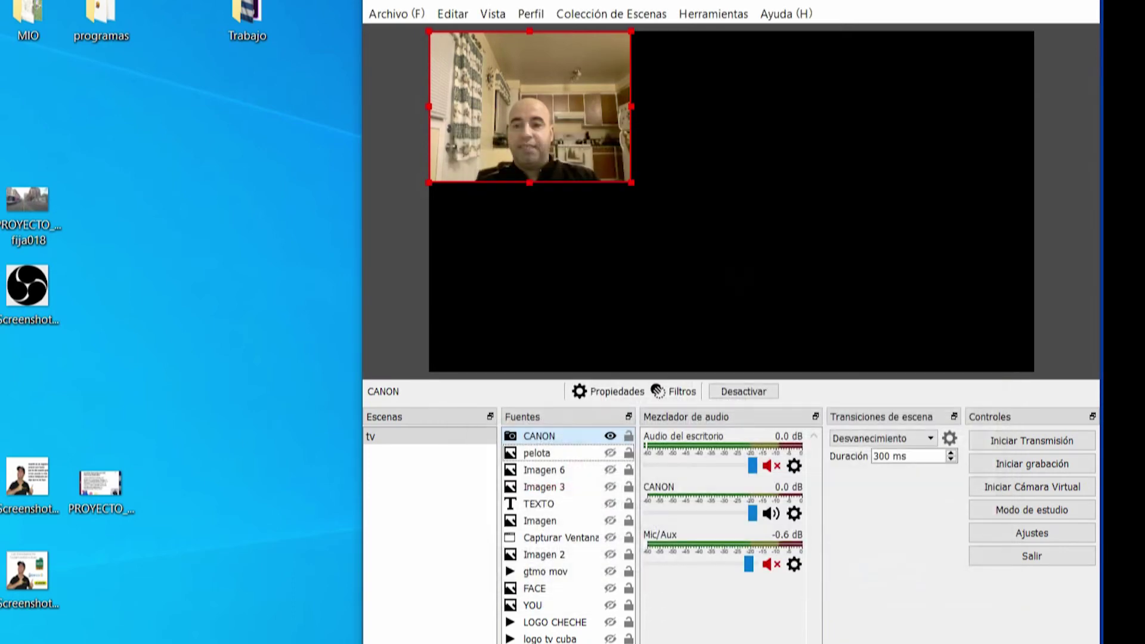